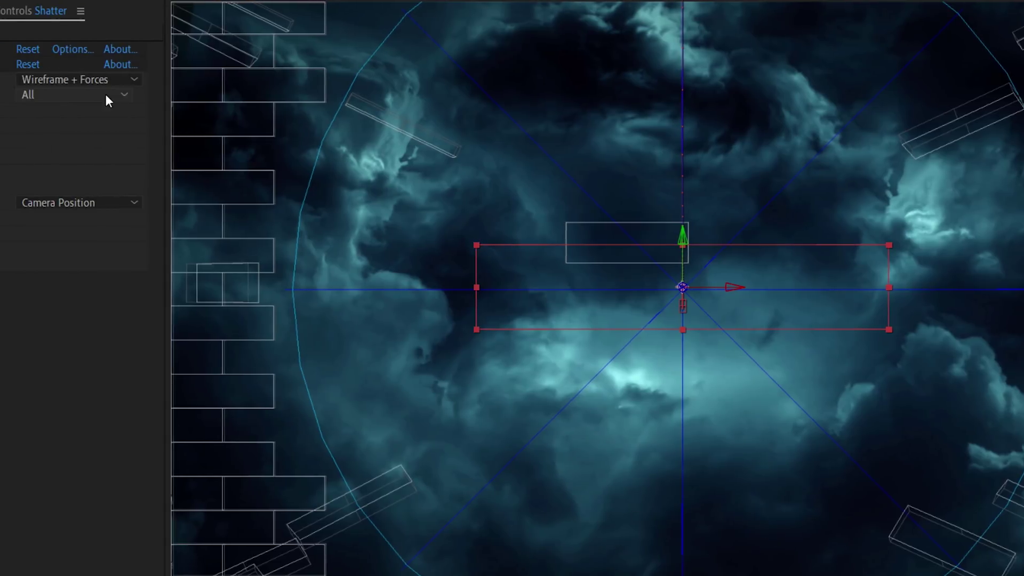
Step: Set the Shatter view to Rendered and the Shape pattern to Glass, then expand Force 1
{"action": "left_click", "coordinate": [104, 80]}
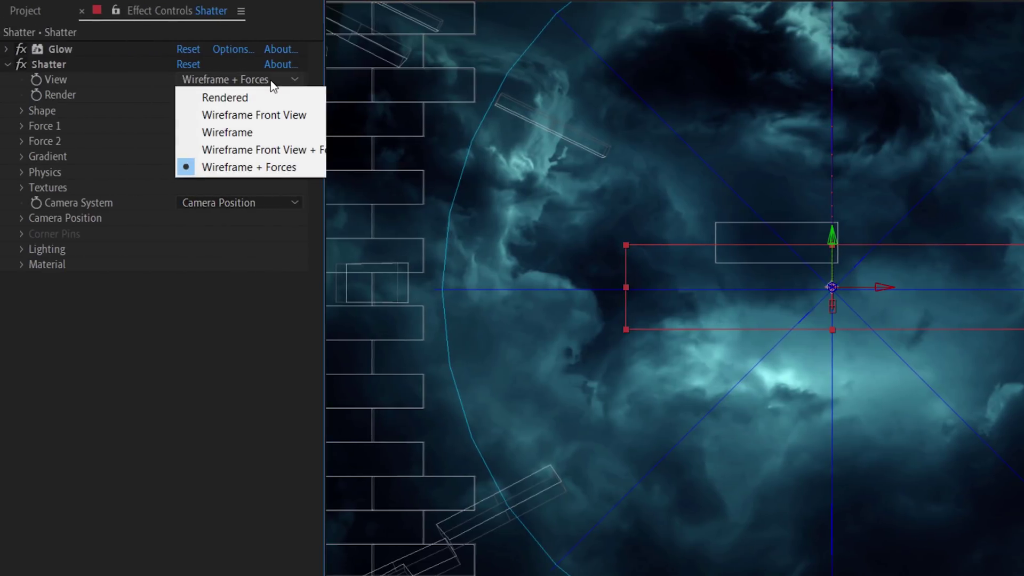
{"action": "left_click", "coordinate": [264, 99]}
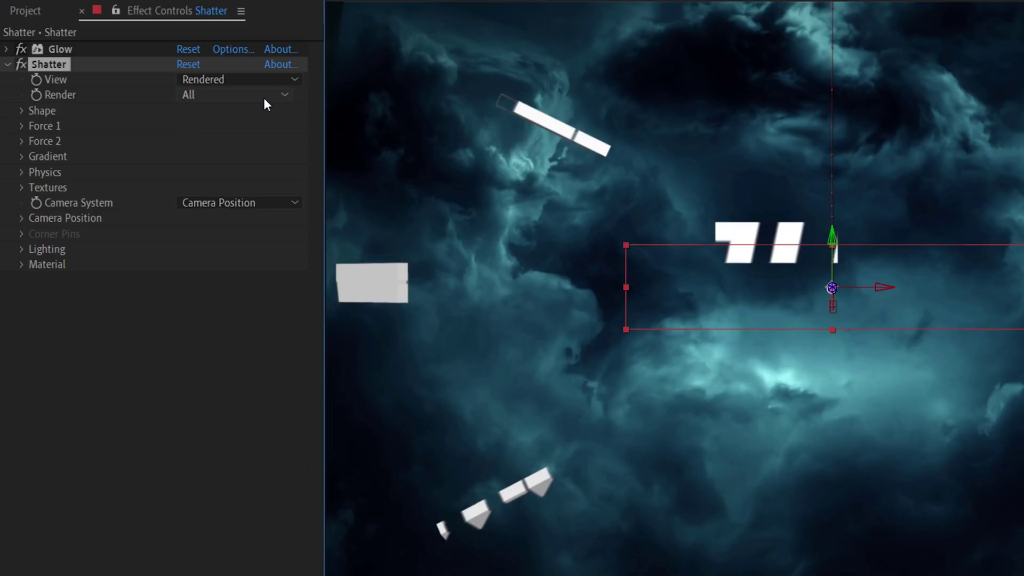
{"action": "left_click", "coordinate": [23, 111]}
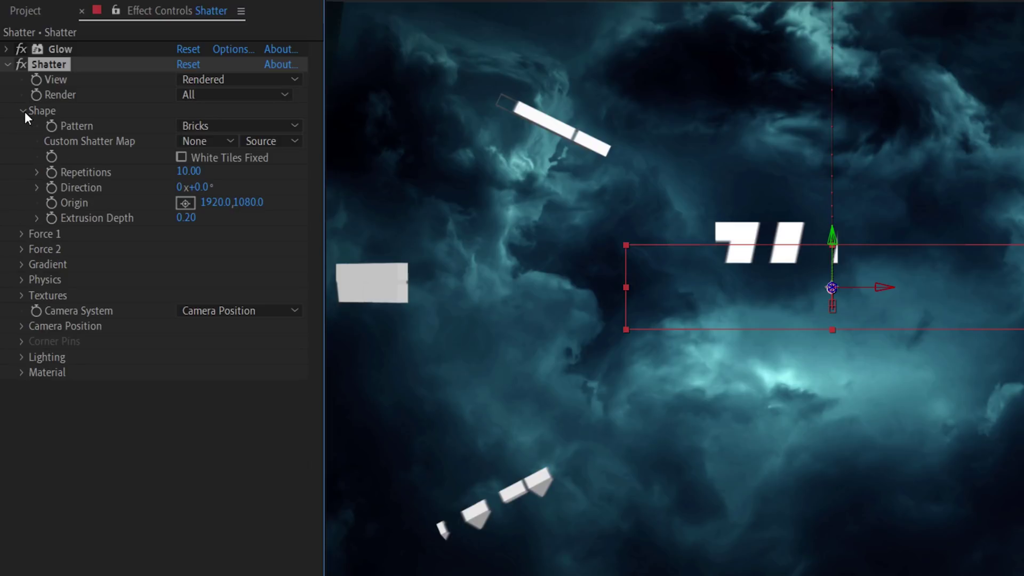
{"action": "left_click", "coordinate": [245, 128]}
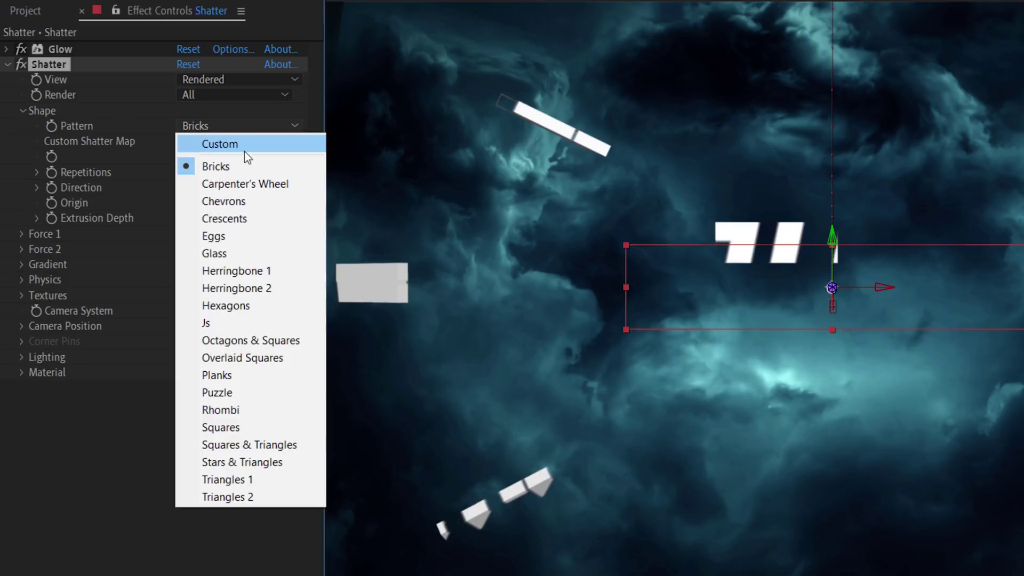
{"action": "left_click", "coordinate": [241, 252]}
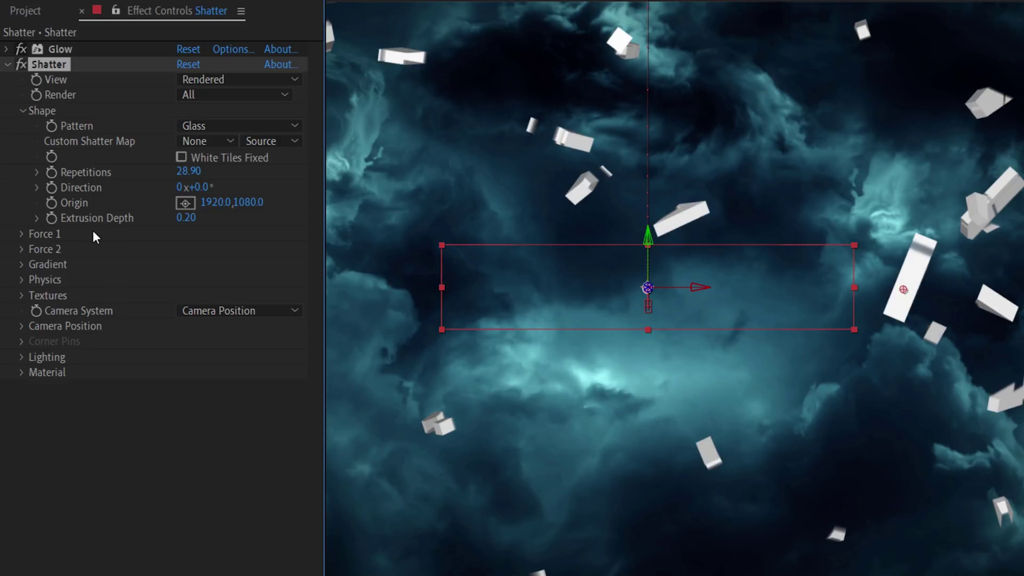
{"action": "left_click", "coordinate": [22, 233]}
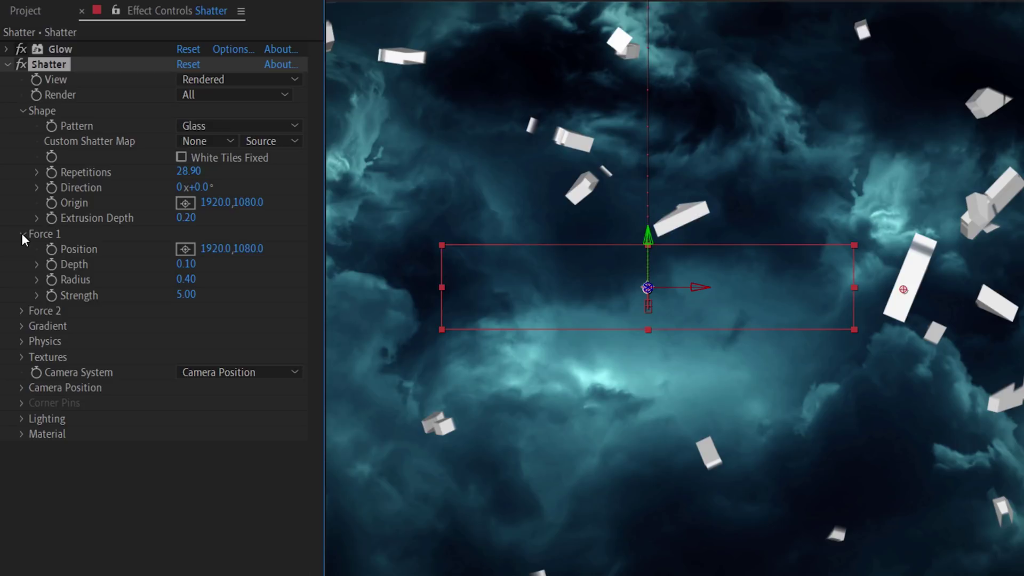
{"action": "left_click", "coordinate": [167, 248]}
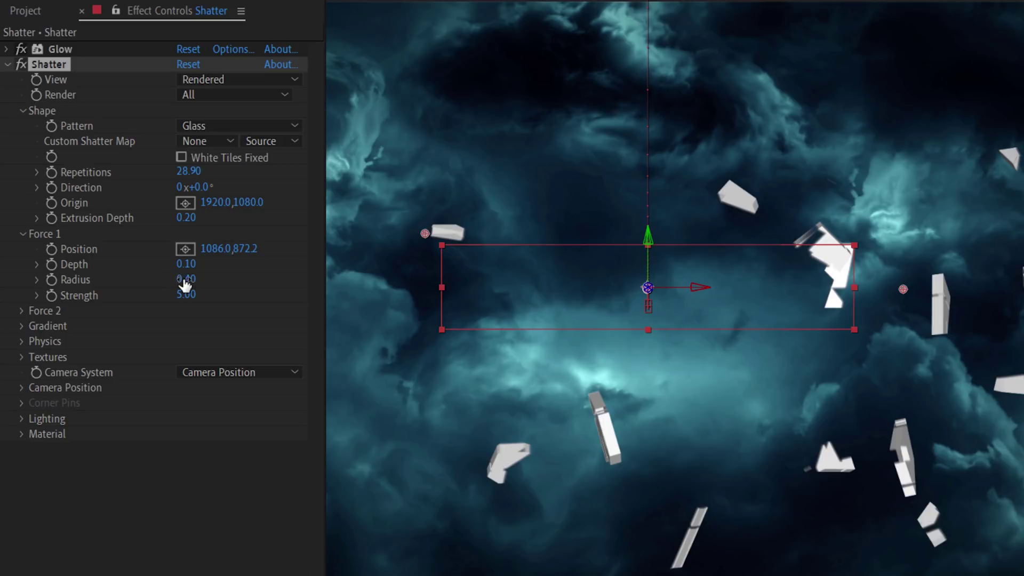
Step: Scrub Force 1 Radius to 0.12, Strength to 1.80 and Gravity Inclination to 90
{"action": "left_click_drag", "start_coordinate": [166, 279], "coordinate": [156, 276]}
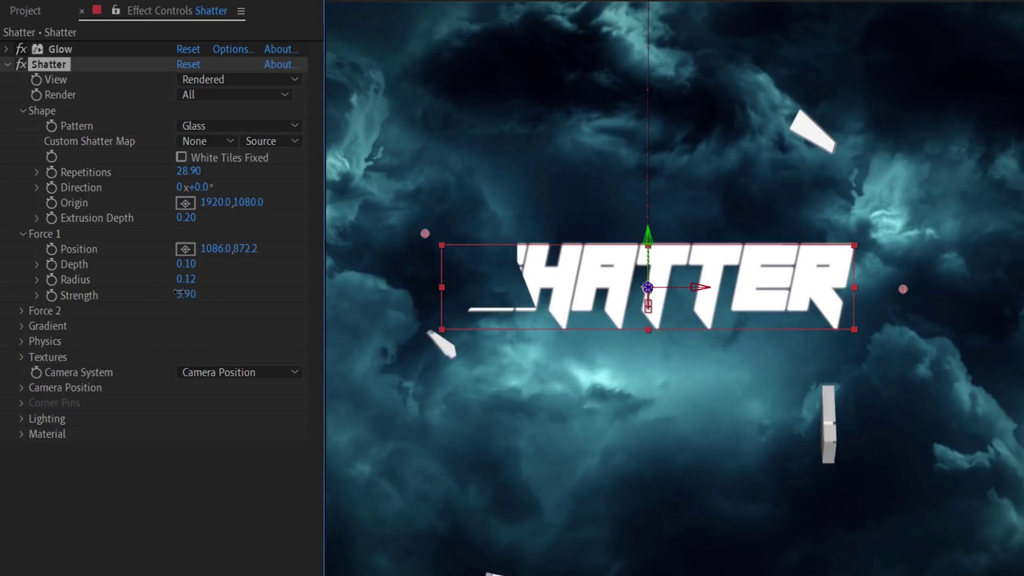
{"action": "left_click_drag", "start_coordinate": [205, 294], "coordinate": [144, 286]}
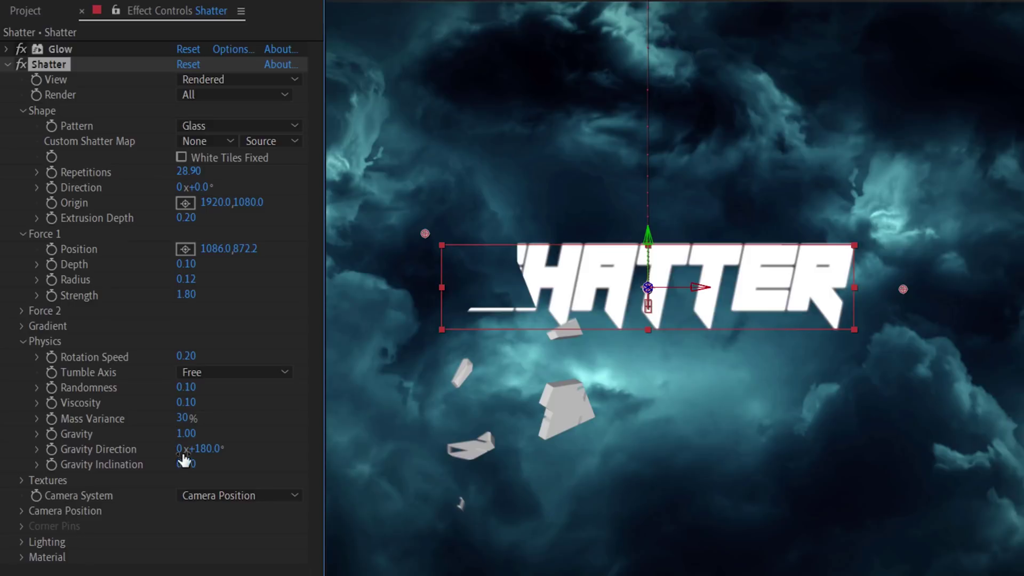
{"action": "left_click_drag", "start_coordinate": [217, 457], "coordinate": [256, 457]}
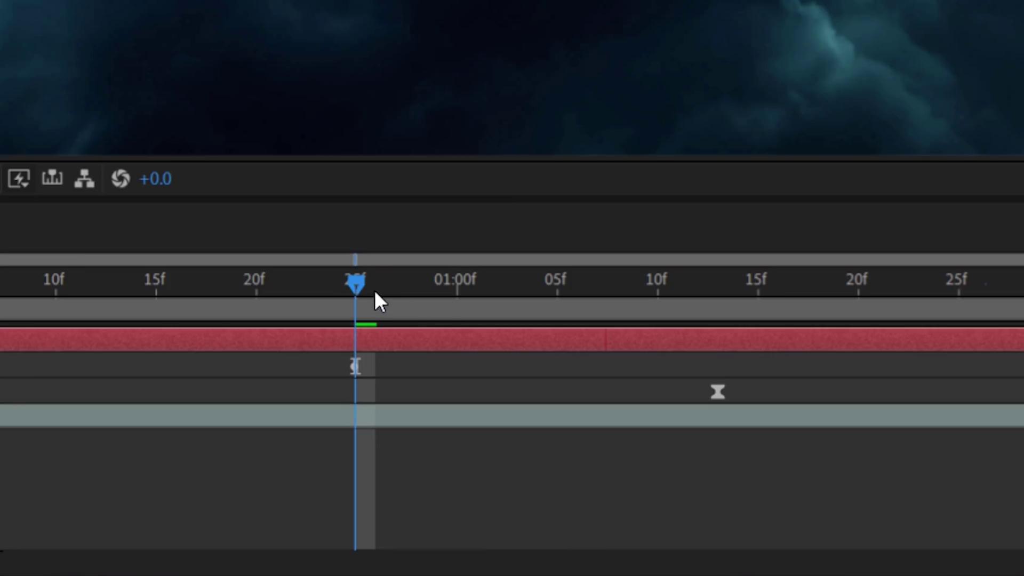
Step: Go back to around frame 19 and raise the Force 1 Radius so SHATTER breaks apart
{"action": "left_click_drag", "start_coordinate": [373, 297], "coordinate": [836, 366]}
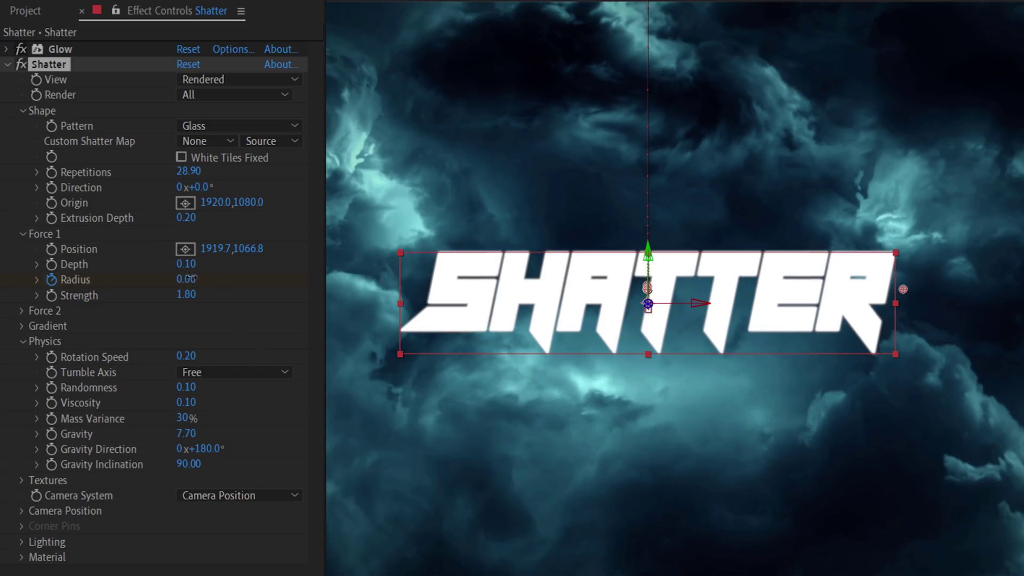
{"action": "left_click_drag", "start_coordinate": [192, 278], "coordinate": [212, 270]}
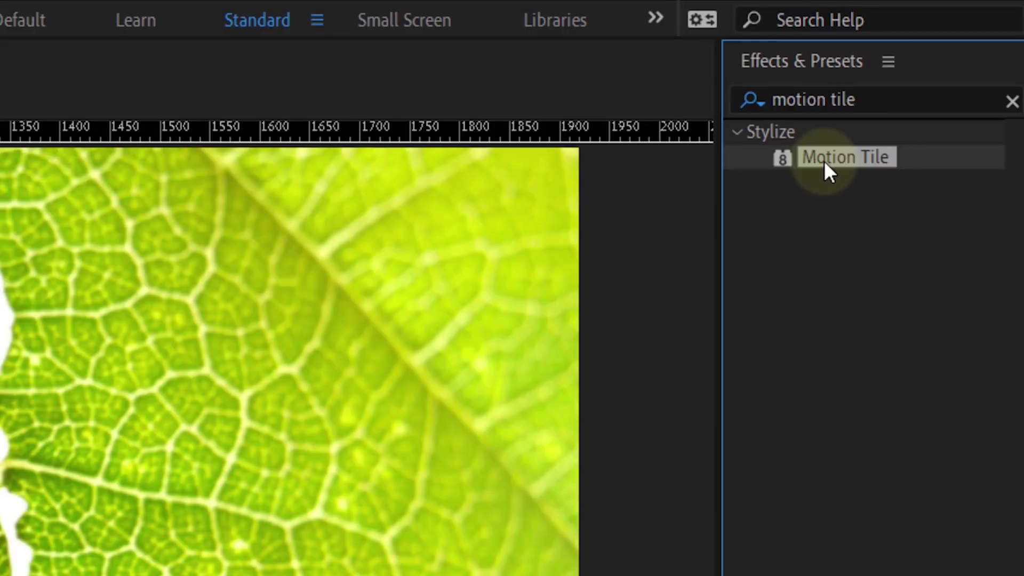
Step: Give Silk Worm a mirrored Motion Tile with output width 240 and keyframe its scale to 50%
{"action": "left_click_drag", "start_coordinate": [836, 161], "coordinate": [146, 322]}
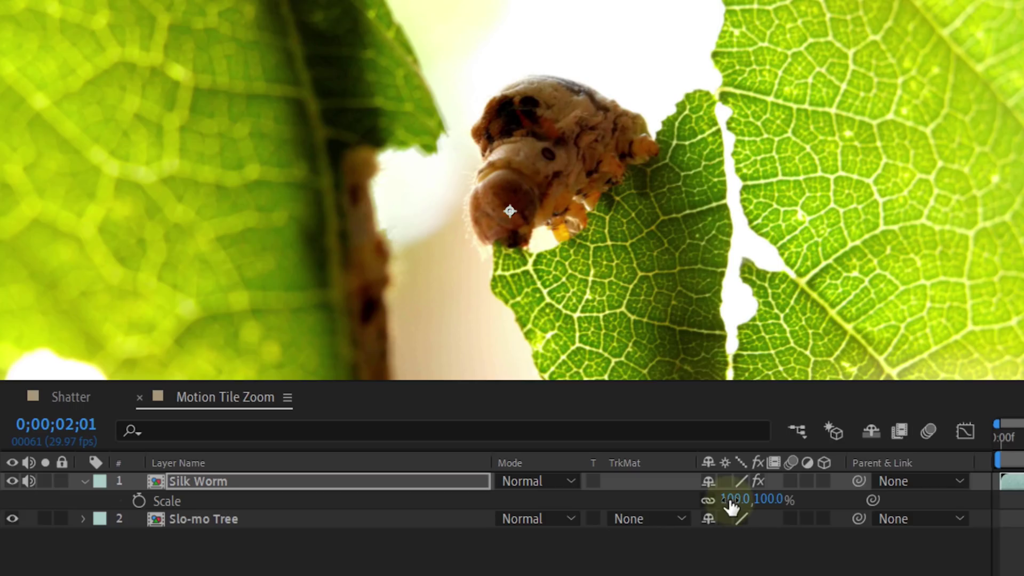
{"action": "left_click_drag", "start_coordinate": [729, 504], "coordinate": [704, 500]}
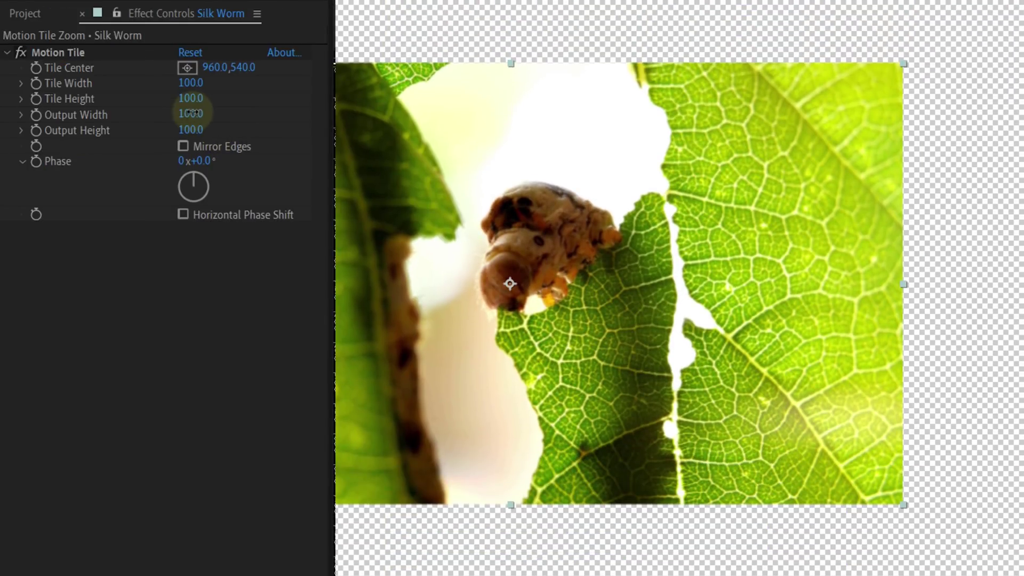
{"action": "mouse_move", "coordinate": [193, 112]}
{"action": "left_mouse_down"}
{"action": "mouse_move", "coordinate": [205, 110]}
{"action": "mouse_move", "coordinate": [192, 130]}
{"action": "left_mouse_up"}
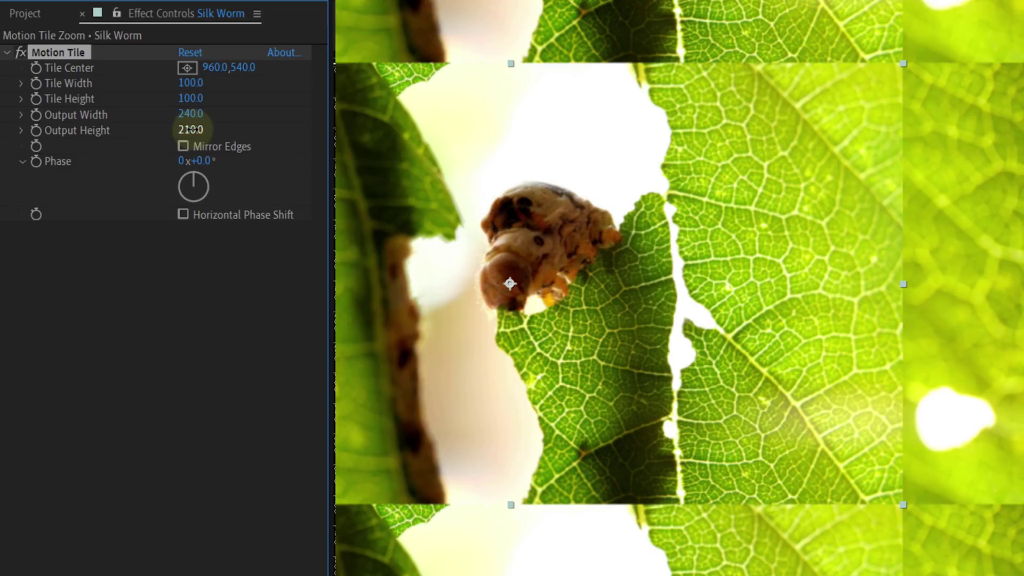
{"action": "left_click", "coordinate": [183, 146]}
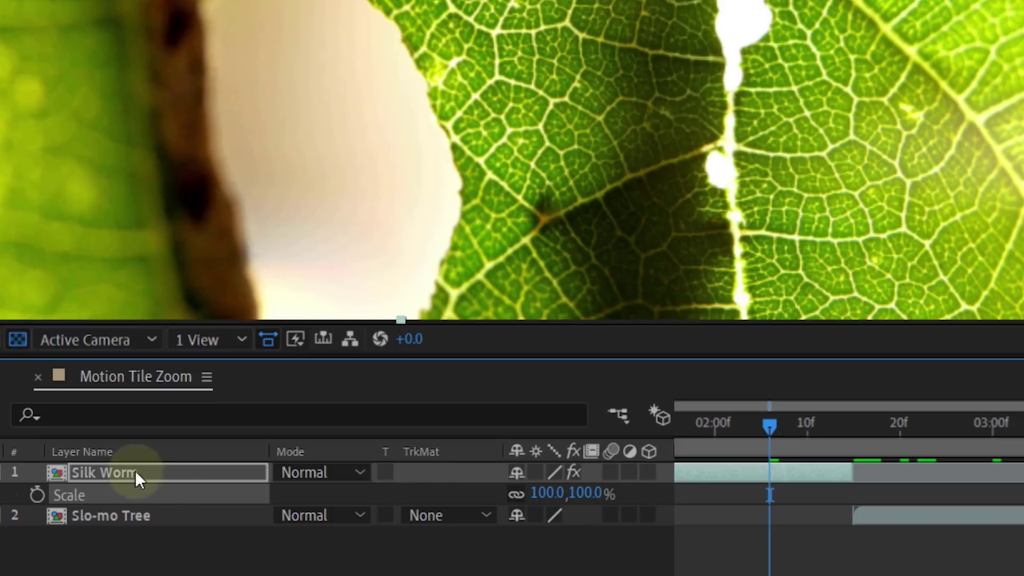
{"action": "left_click_drag", "start_coordinate": [777, 422], "coordinate": [844, 423]}
{"action": "key", "text": "Return"}
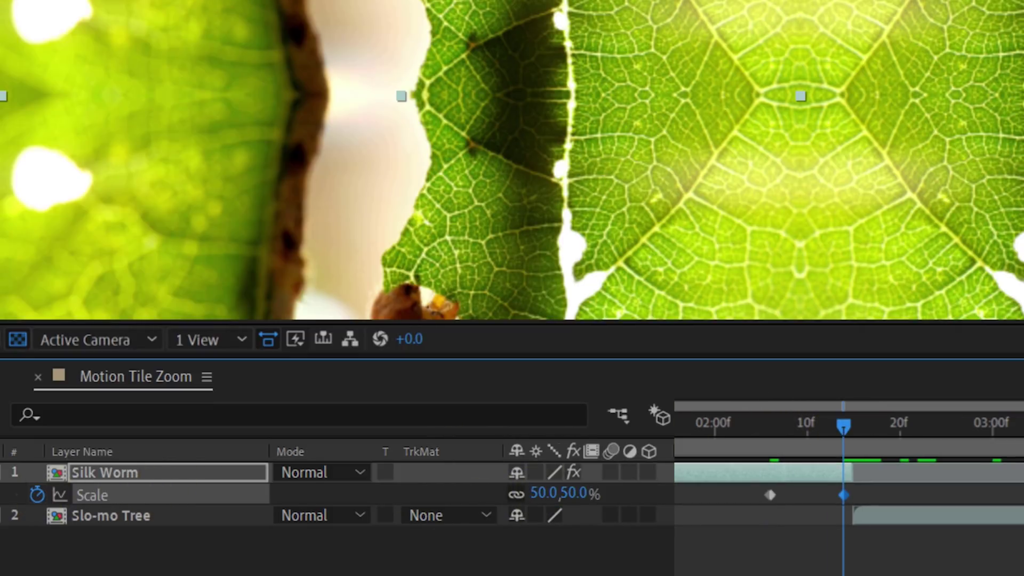
Step: On the next frame, keyframe the Slo-mo Tree layer's scale at 200%
{"action": "key", "text": "Page_Down"}
{"action": "key", "text": "ctrl+Down"}
{"action": "type", "text": "s200"}
{"action": "key", "text": "Return"}
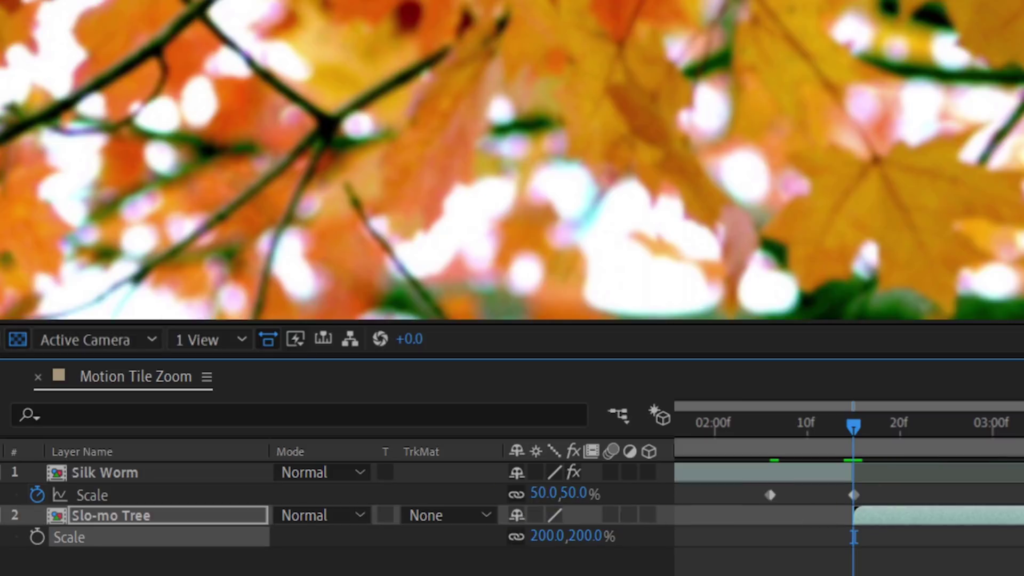
{"action": "key", "text": "alt+shift+s"}
{"action": "left_click", "coordinate": [900, 425]}
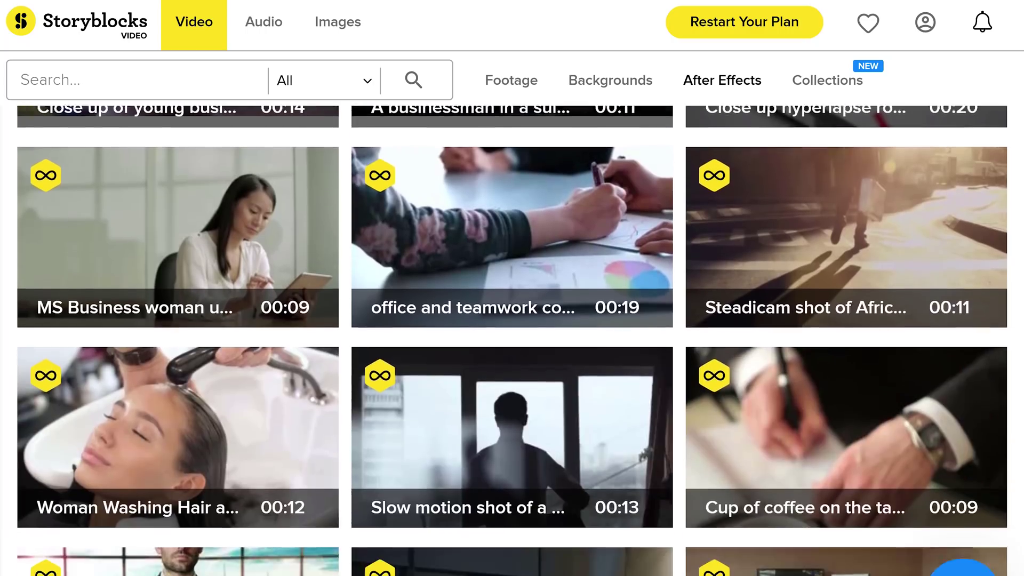
Step: Scroll down through the Storyblocks video results
{"action": "scroll", "coordinate": [511, 342], "scroll_direction": "down", "scroll_amount": 15}
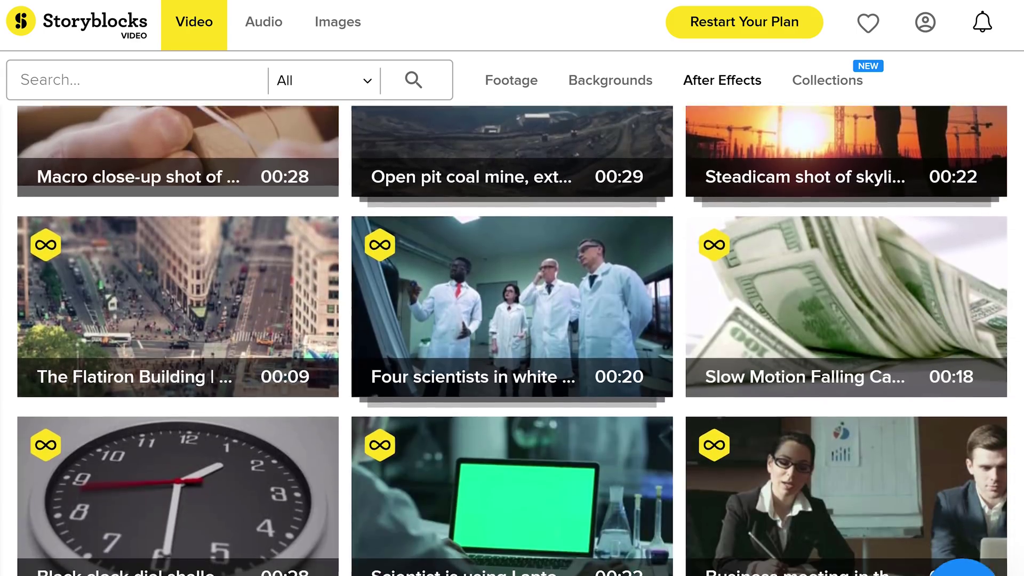
{"action": "scroll", "coordinate": [512, 341], "scroll_direction": "down", "scroll_amount": 20}
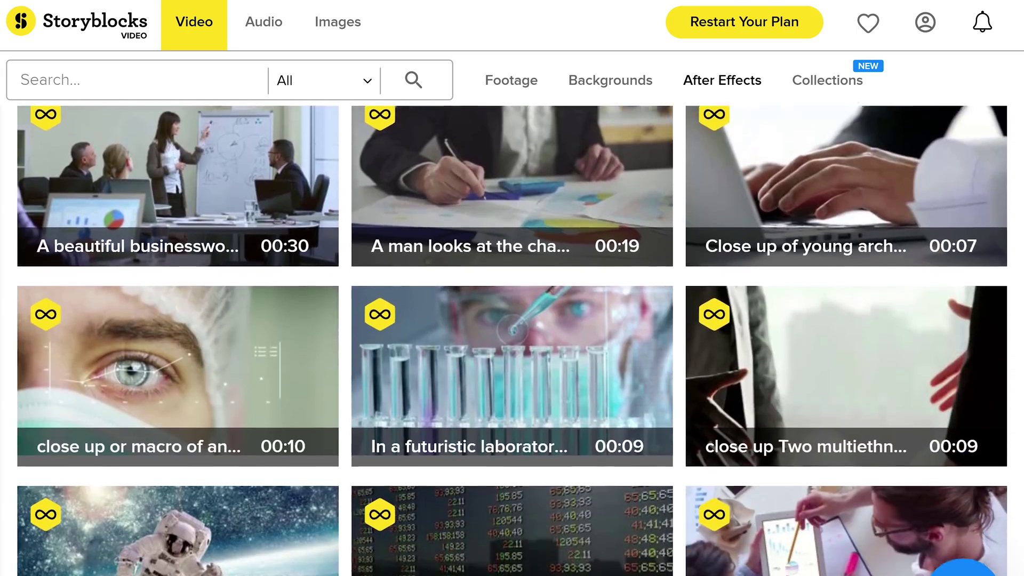
{"action": "scroll", "coordinate": [512, 342], "scroll_direction": "down", "scroll_amount": 20}
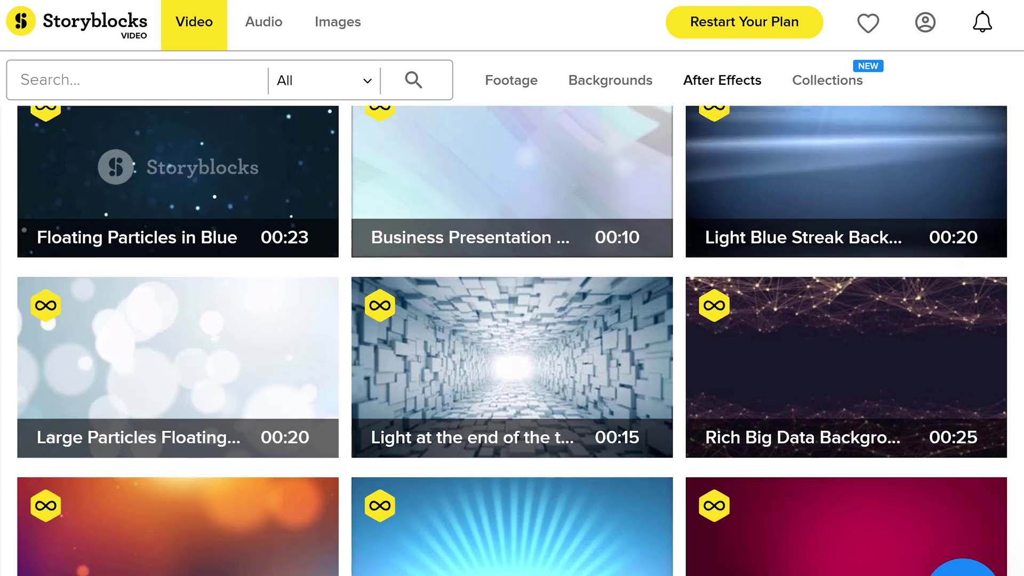
{"action": "scroll", "coordinate": [512, 341], "scroll_direction": "down", "scroll_amount": 16}
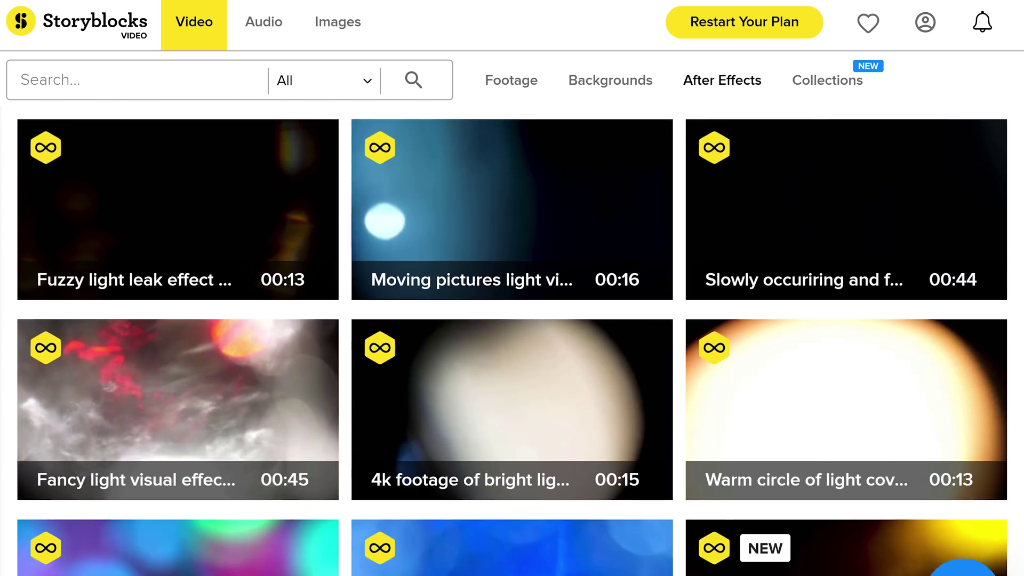
{"action": "scroll", "coordinate": [511, 342], "scroll_direction": "down", "scroll_amount": 10}
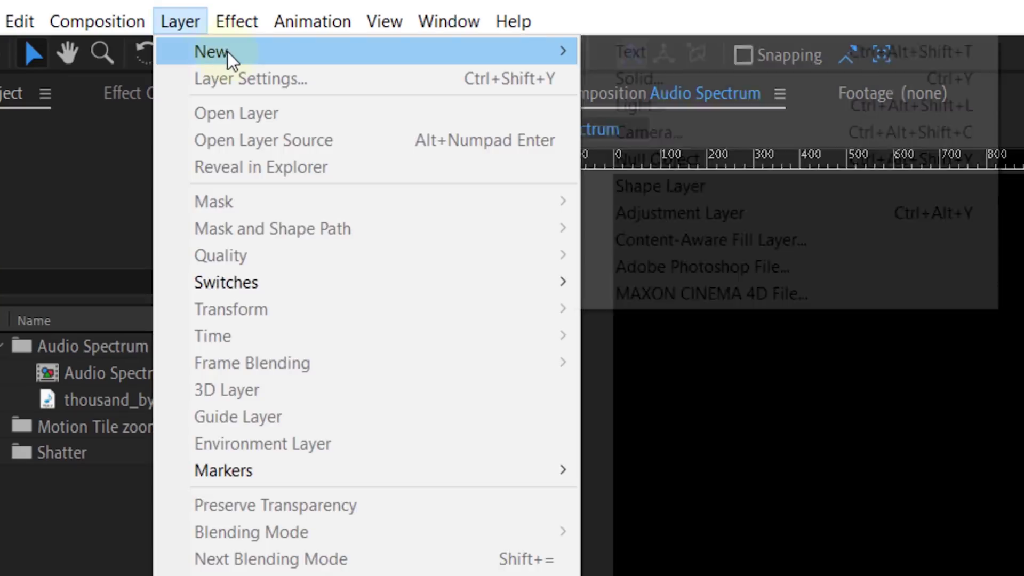
Step: Create a new solid, apply Audio Spectrum to it, and choose Song as its audio layer
{"action": "left_click", "coordinate": [750, 87]}
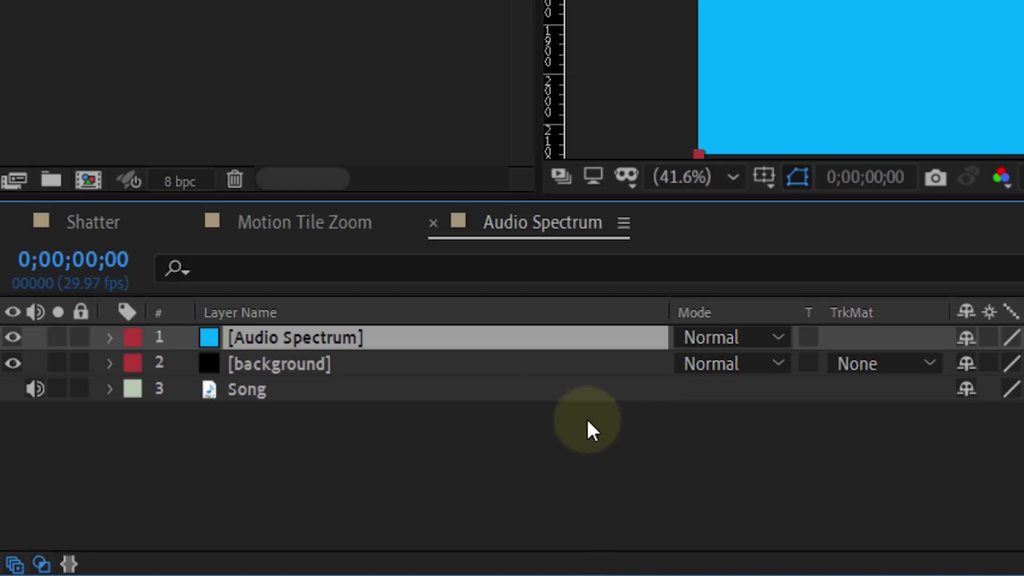
{"action": "left_click", "coordinate": [383, 395]}
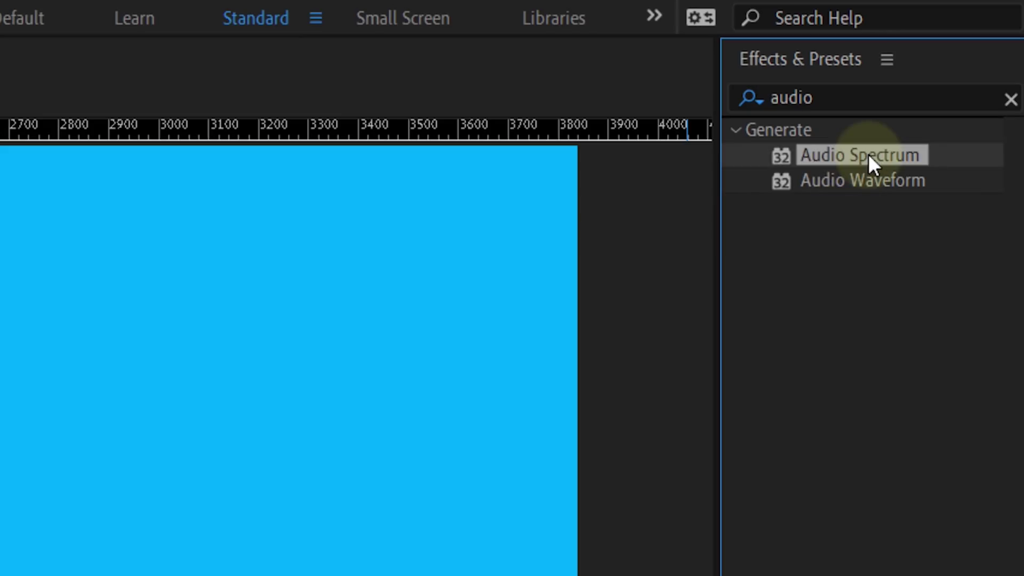
{"action": "left_click_drag", "start_coordinate": [868, 155], "coordinate": [50, 434]}
{"action": "left_click_drag", "start_coordinate": [147, 453], "coordinate": [149, 455]}
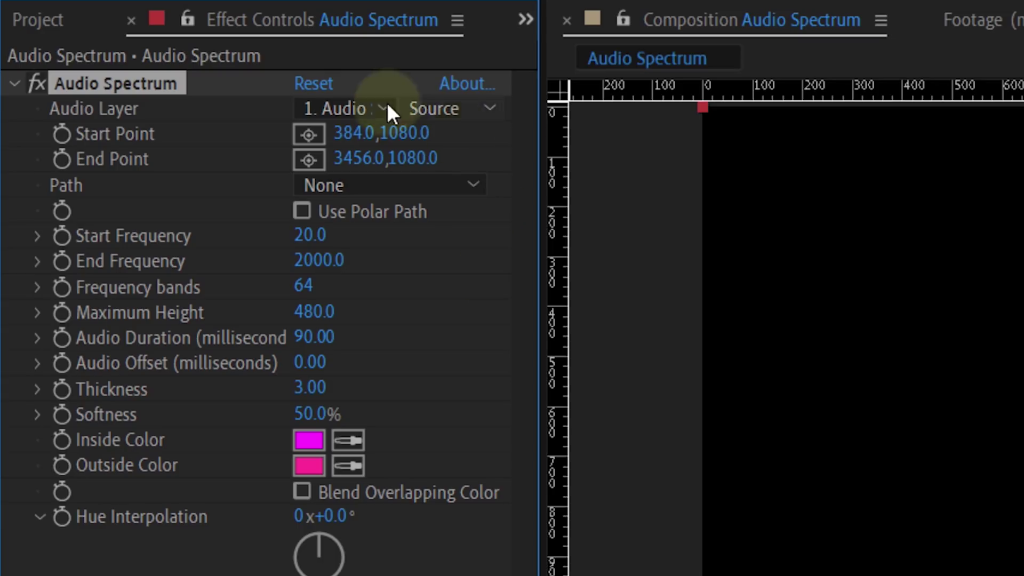
{"action": "left_click", "coordinate": [371, 109]}
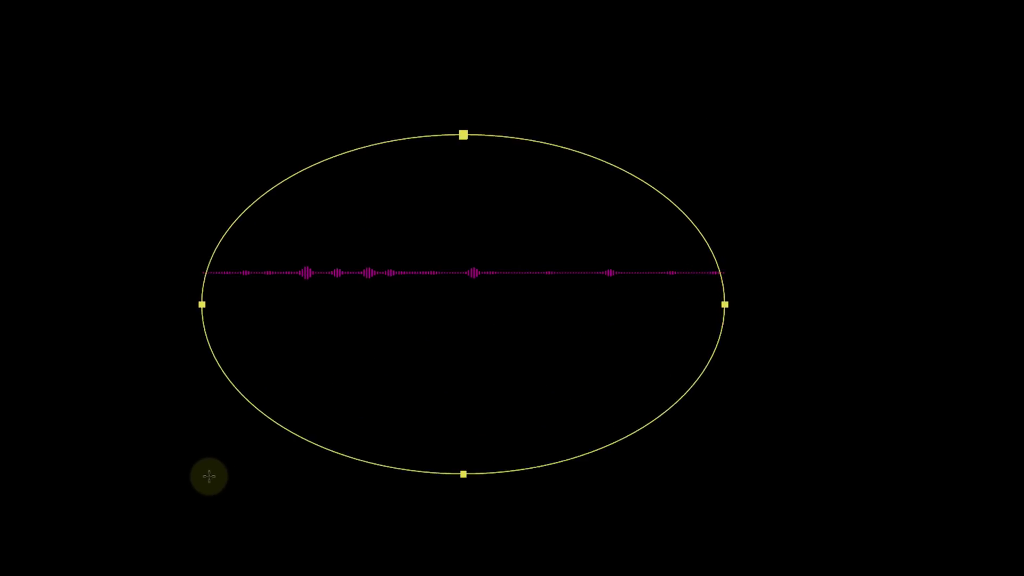
Step: Move the ellipse mask up, set Mask 1 mode to None, and use Mask 1 as the spectrum path
{"action": "left_click_drag", "start_coordinate": [228, 466], "coordinate": [277, 291]}
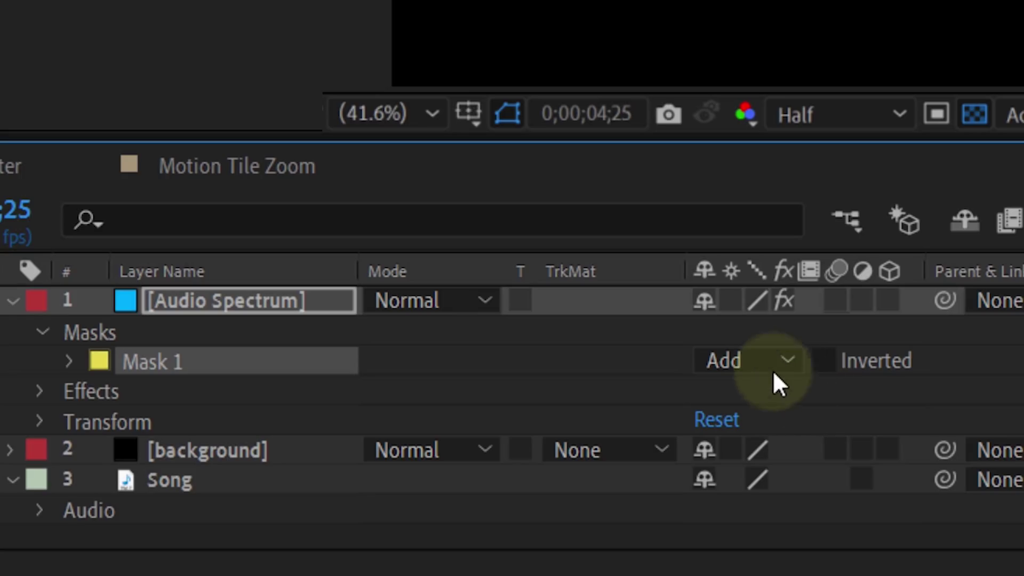
{"action": "left_click", "coordinate": [747, 362]}
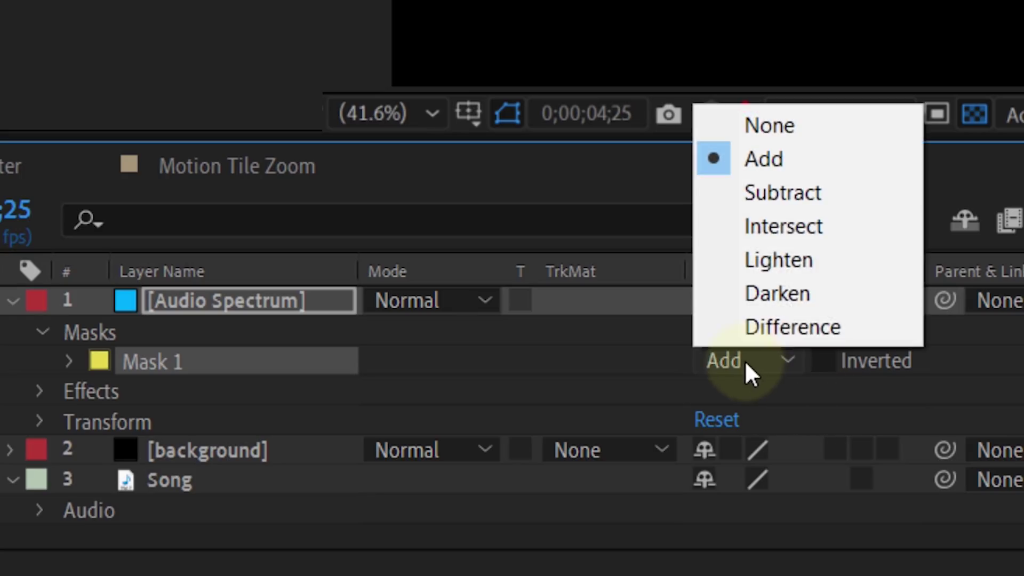
{"action": "left_click", "coordinate": [836, 133]}
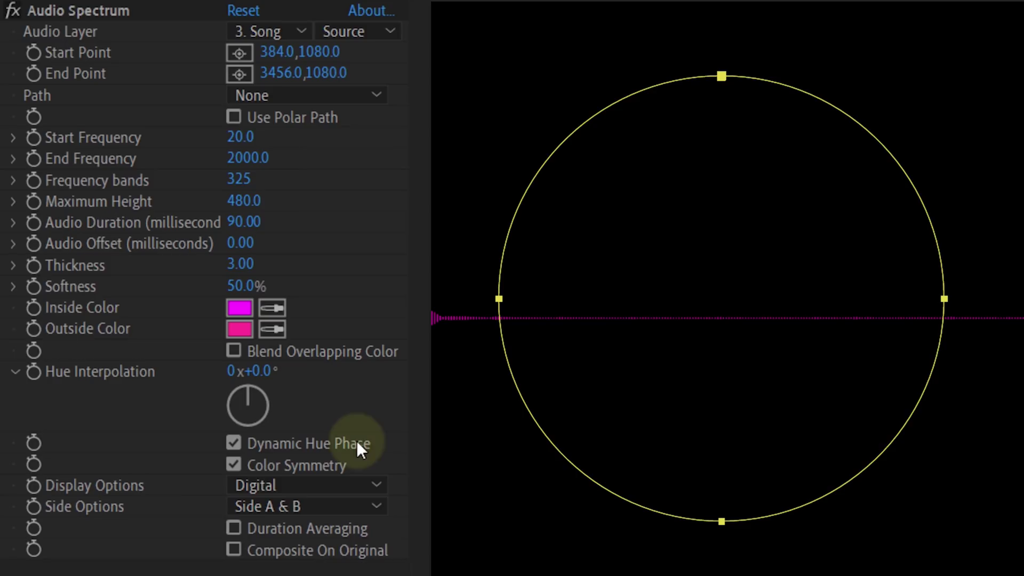
{"action": "left_click", "coordinate": [378, 96]}
{"action": "left_click", "coordinate": [343, 150]}
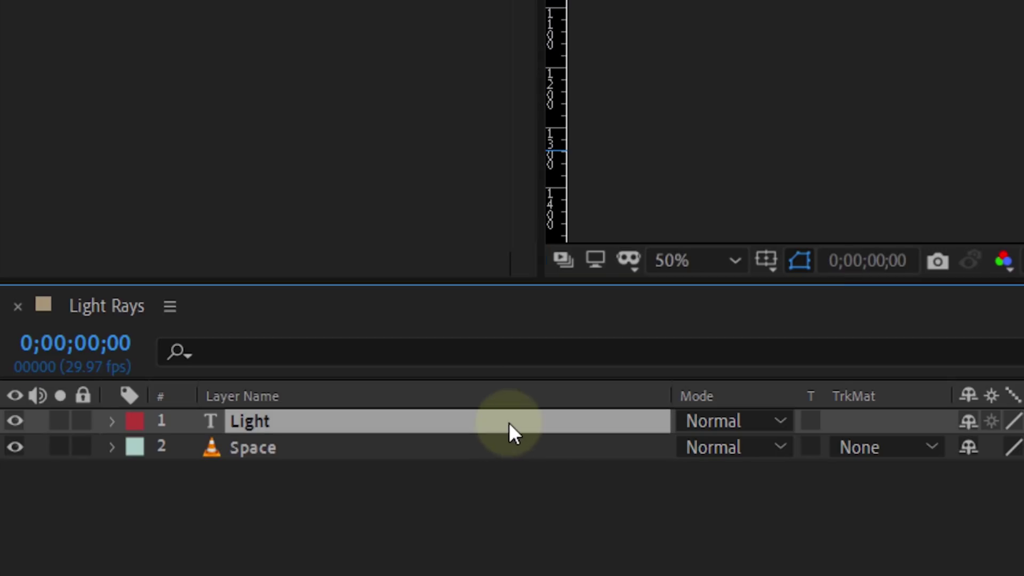
Step: Pre-compose the Light text layer and apply CC Light Rays to it
{"action": "right_click", "coordinate": [508, 422]}
{"action": "left_click", "coordinate": [695, 327]}
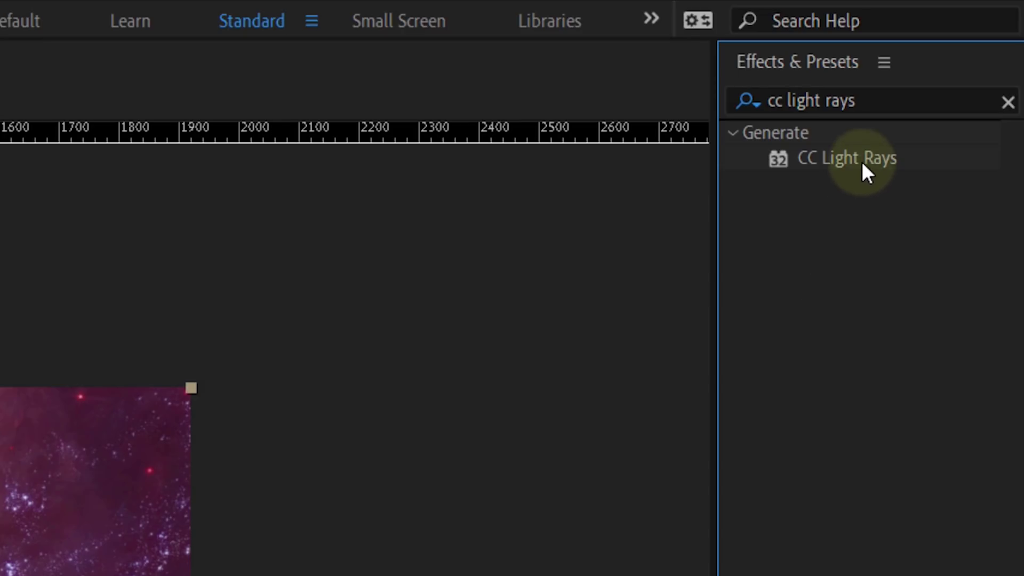
{"action": "left_click", "coordinate": [879, 159]}
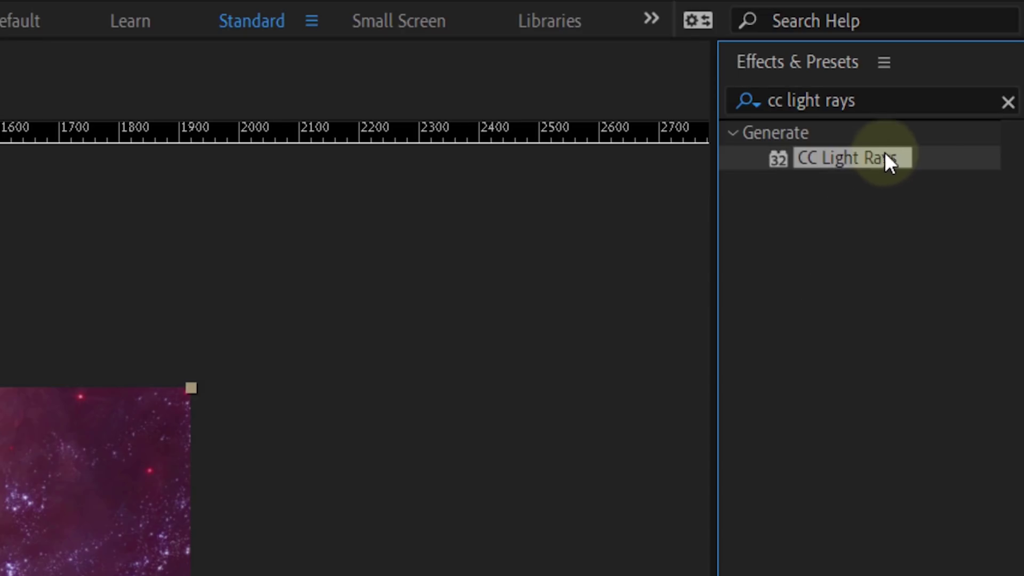
{"action": "left_click_drag", "start_coordinate": [880, 159], "coordinate": [575, 254]}
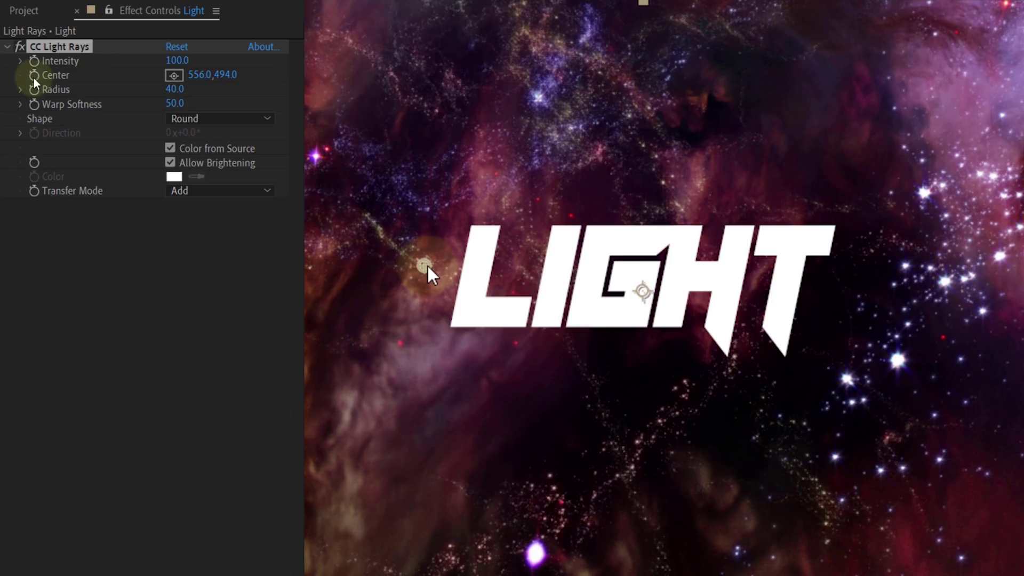
Step: Keyframe the light rays Center sweeping across LIGHT, plus an Intensity keyframe
{"action": "left_click", "coordinate": [33, 75]}
{"action": "left_click_drag", "start_coordinate": [427, 264], "coordinate": [711, 270]}
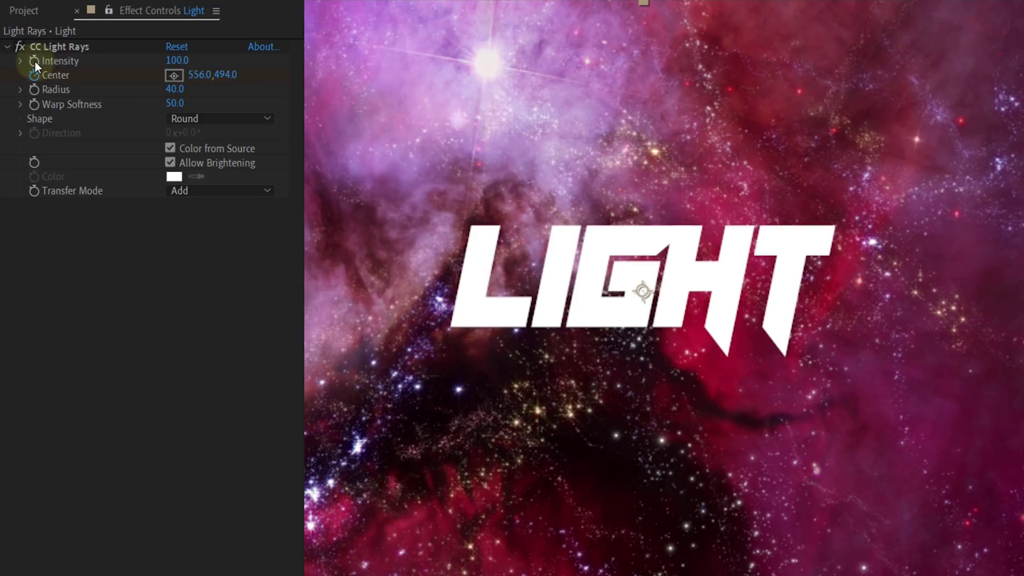
{"action": "left_click", "coordinate": [34, 61]}
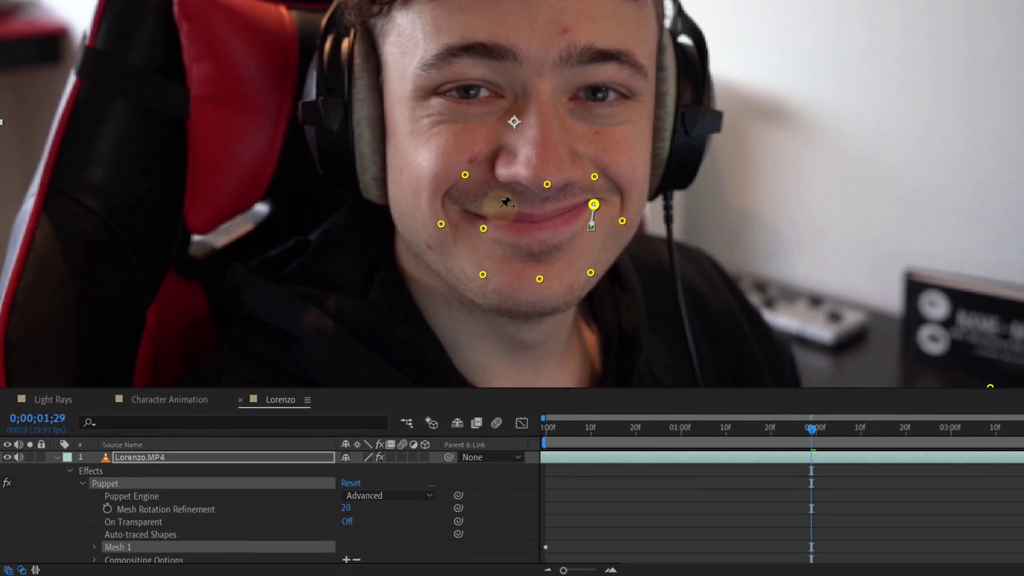
Step: Select the left mouth-corner puppet pin on the presenter's face
{"action": "left_click", "coordinate": [483, 229]}
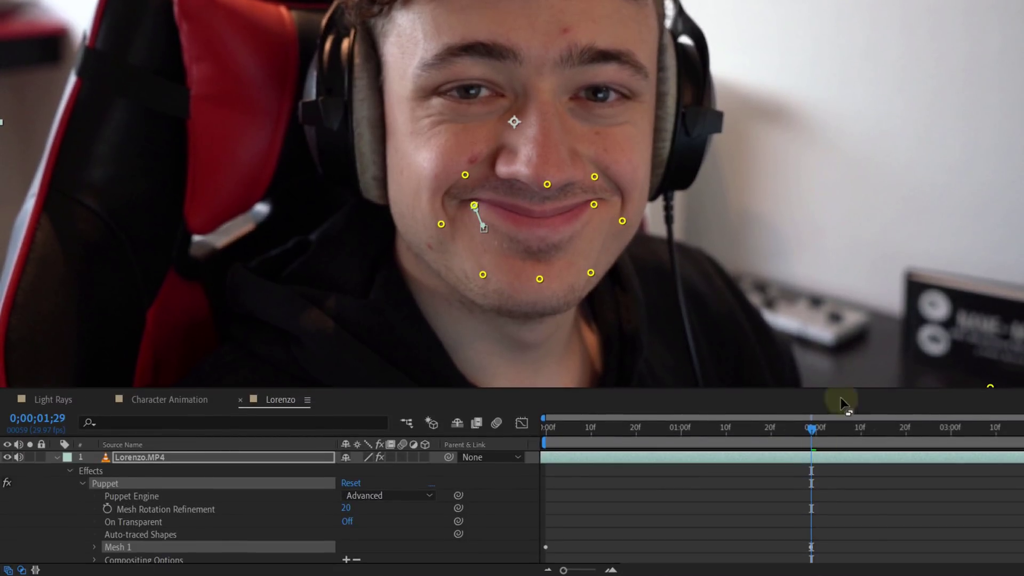